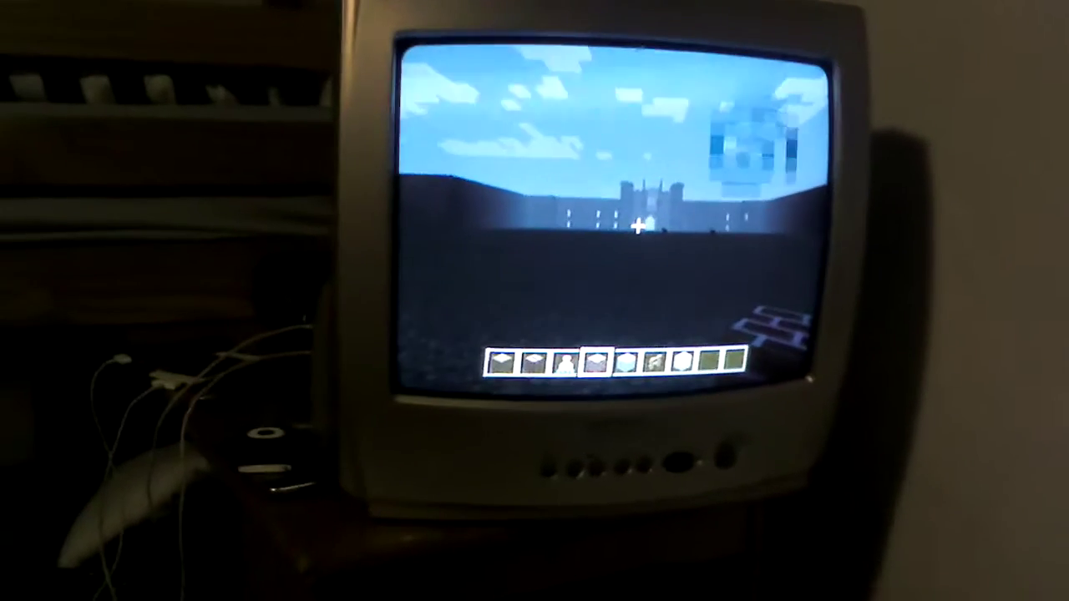
Take a red bed from the creative inventory into the hotbar
{"action": "key", "text": "e"}
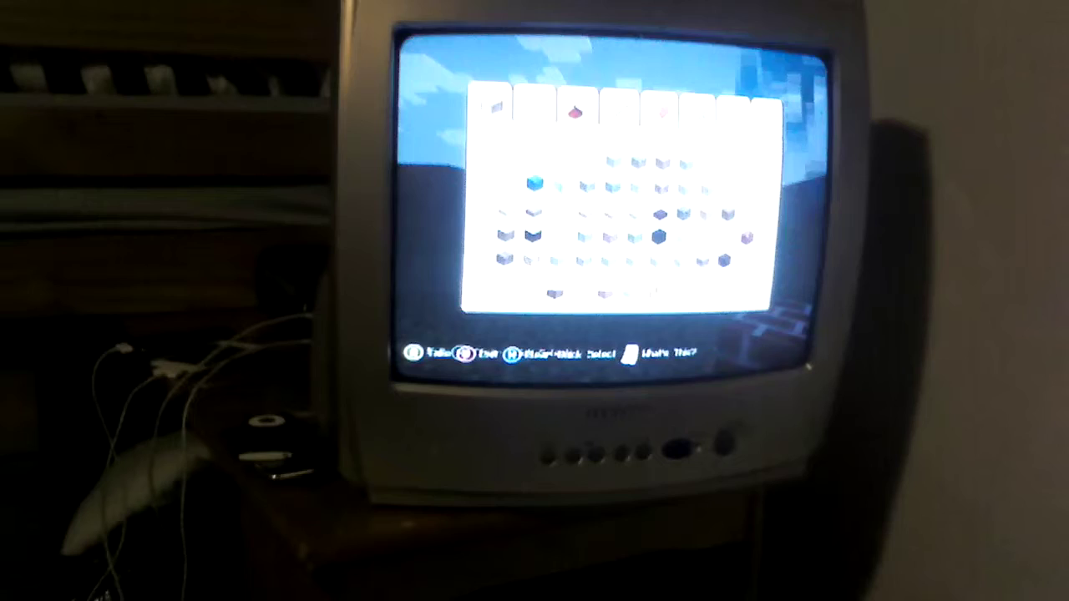
{"action": "key", "text": "Right"}
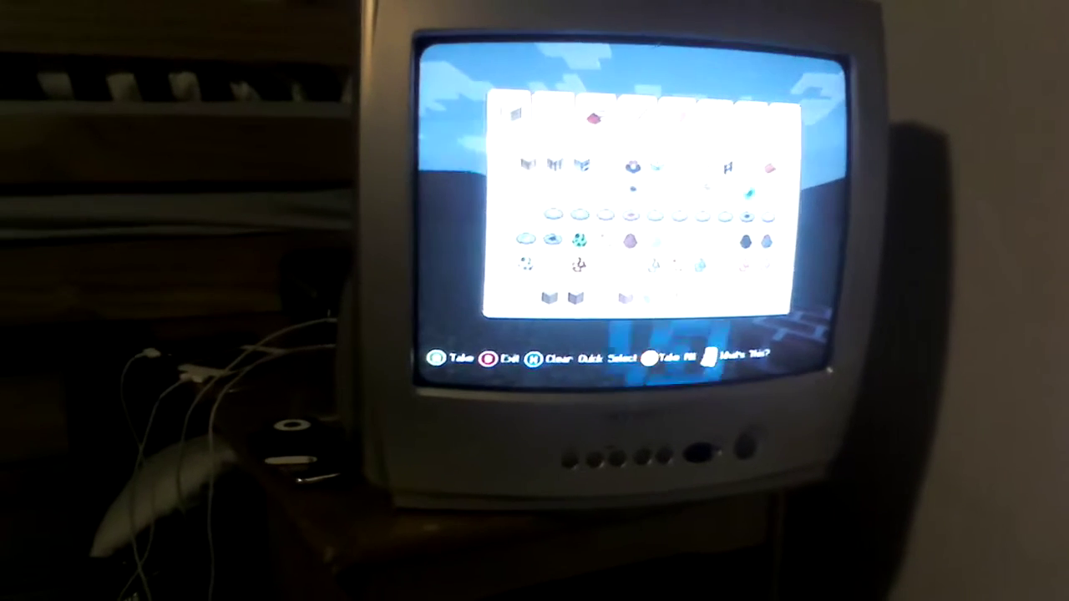
{"action": "key", "text": "Down"}
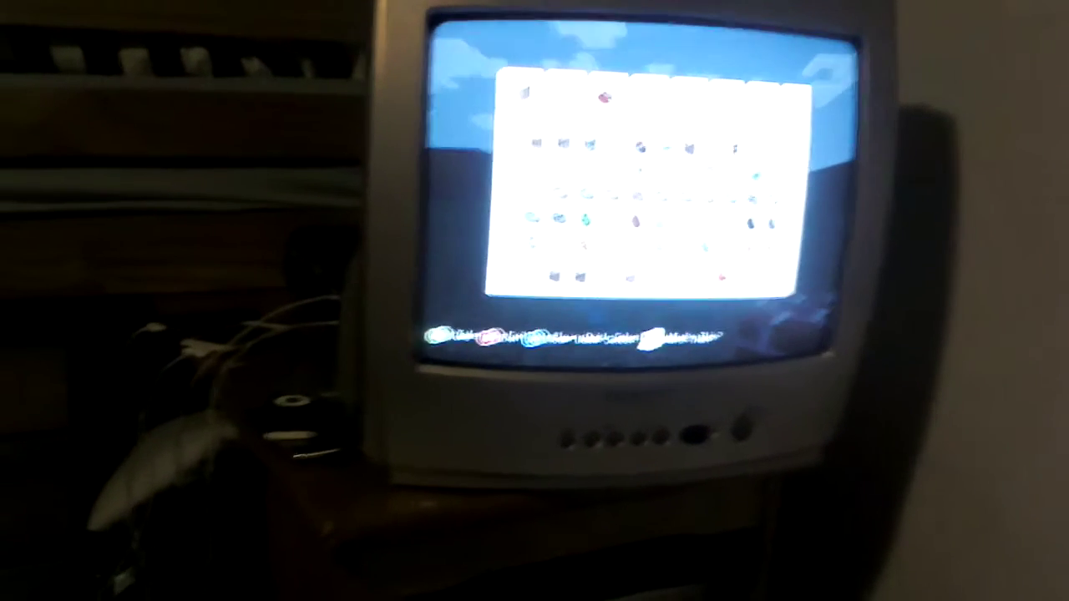
{"action": "key", "text": "Escape"}
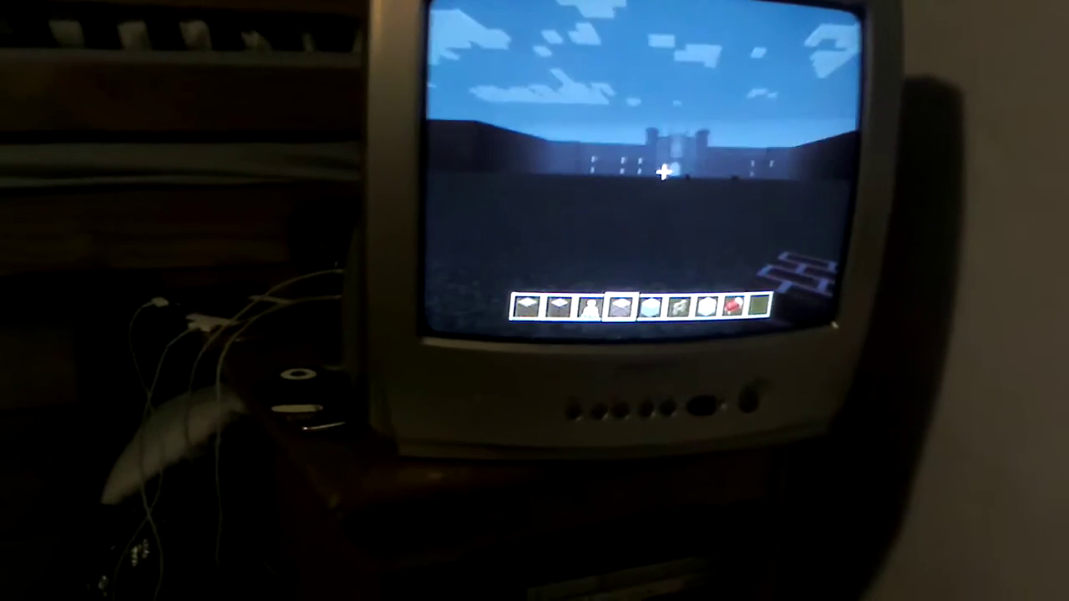
{"action": "scroll", "coordinate": [663, 313], "scroll_direction": "down", "scroll_amount": 1}
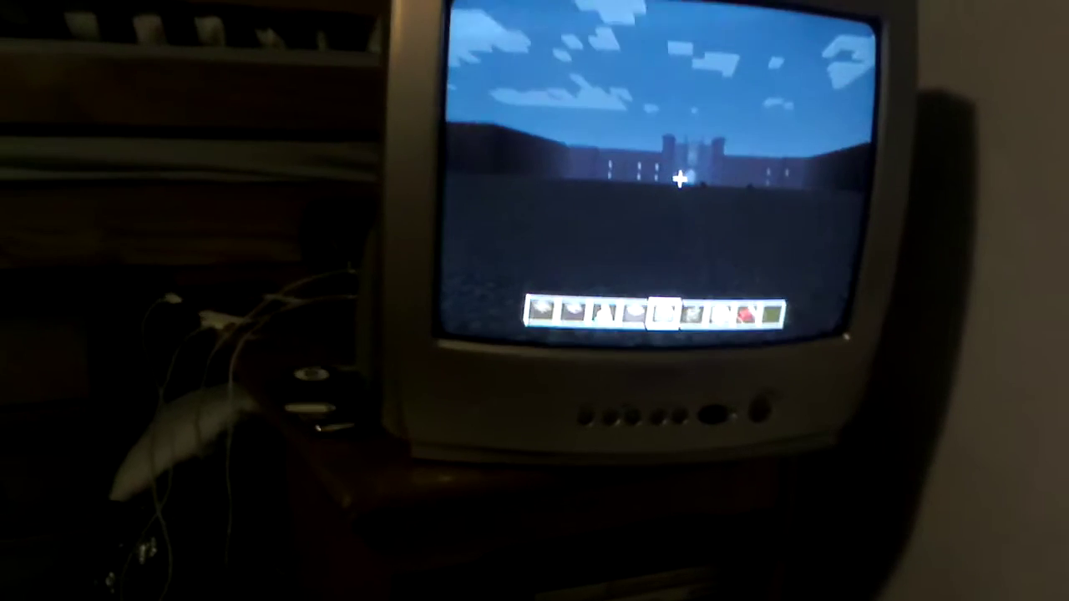
Place the red bed on the dark stone field and lie down to sleep
{"action": "right_click", "coordinate": [676, 177]}
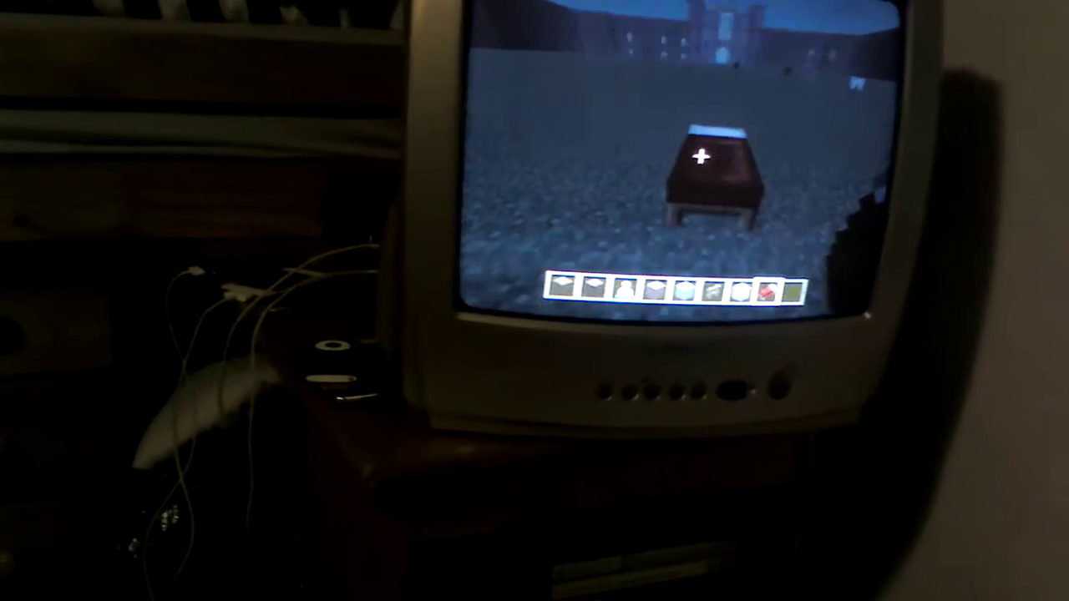
{"action": "right_click", "coordinate": [706, 154]}
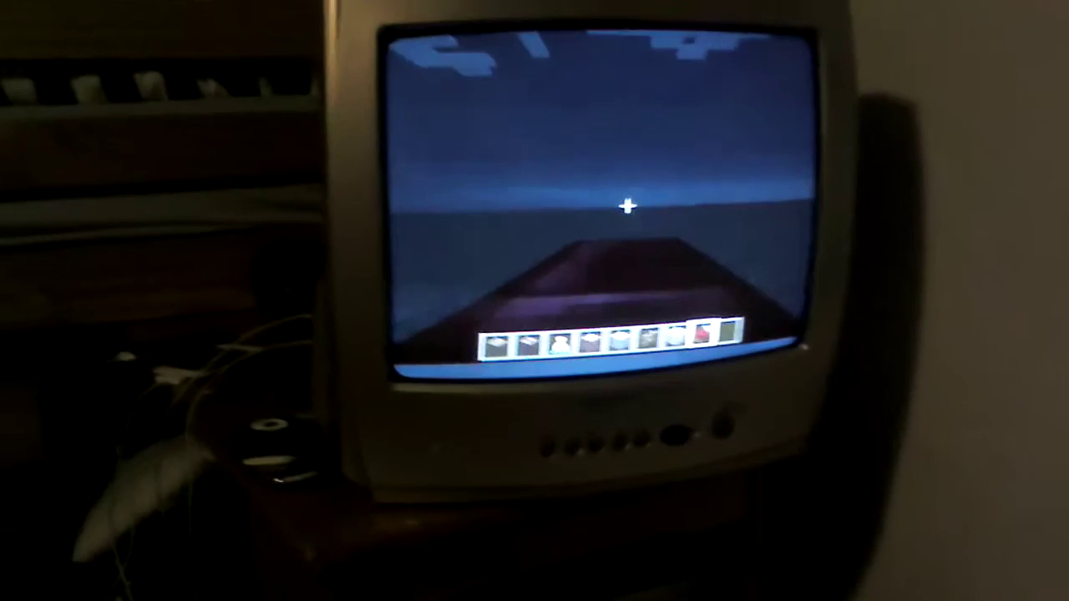